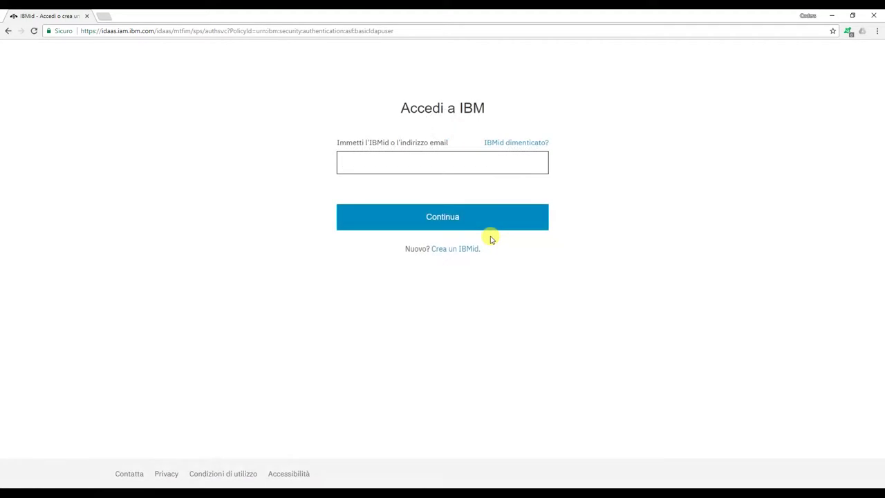
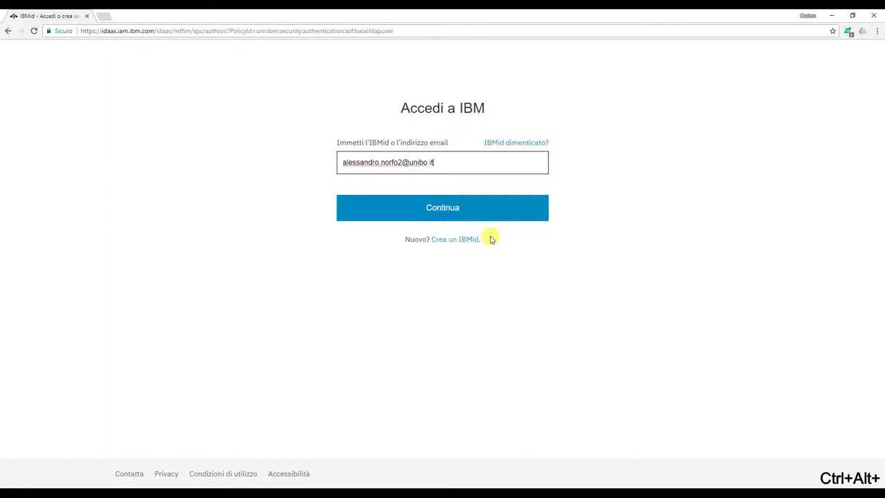
# - Sign in to IBM Cloud with the account's IBMid email and password
pyautogui.click(475, 210)
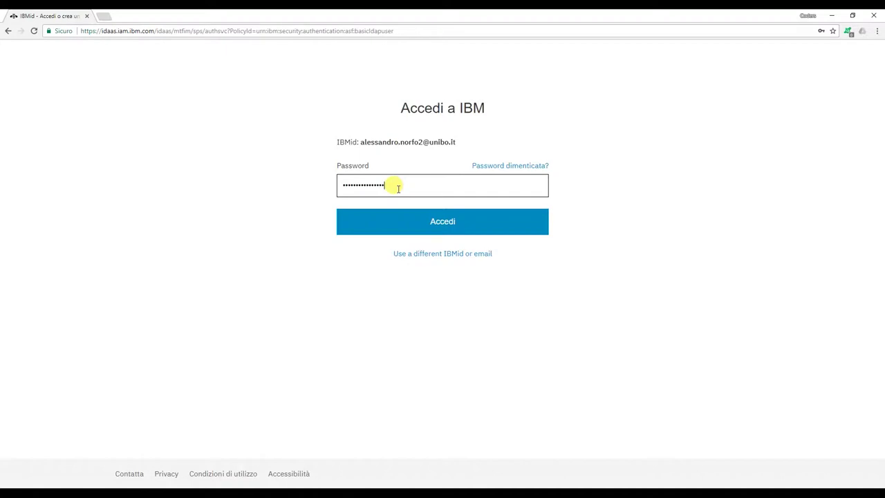
pyautogui.click(469, 234)
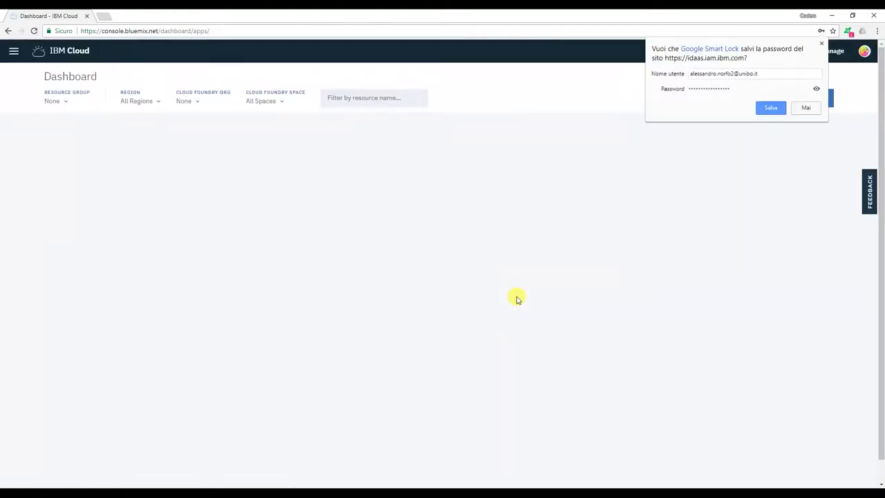
# - Create a Lite-plan Text to Speech service, 'Text to Speech-ud', from the Watson catalog
pyautogui.click(823, 43)
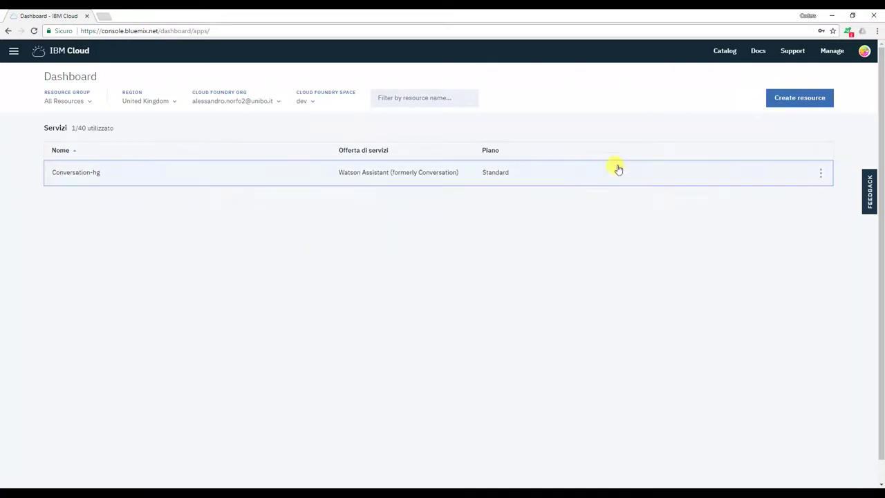
pyautogui.click(785, 102)
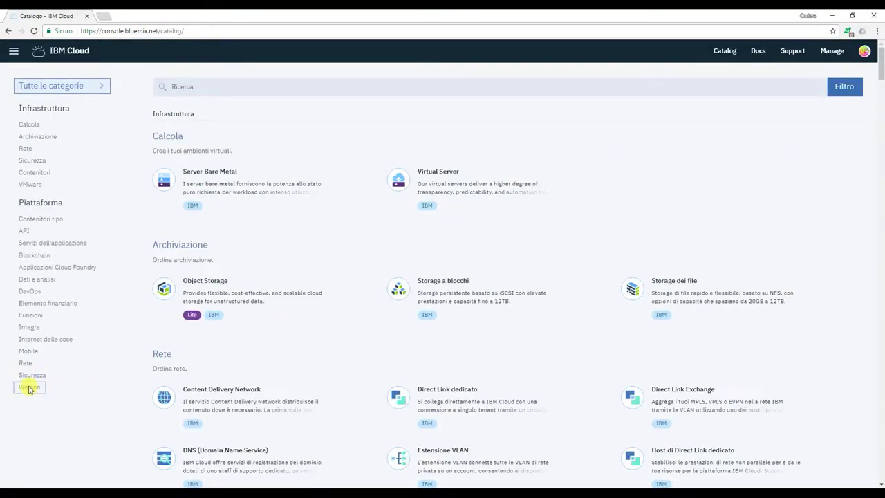
pyautogui.click(29, 388)
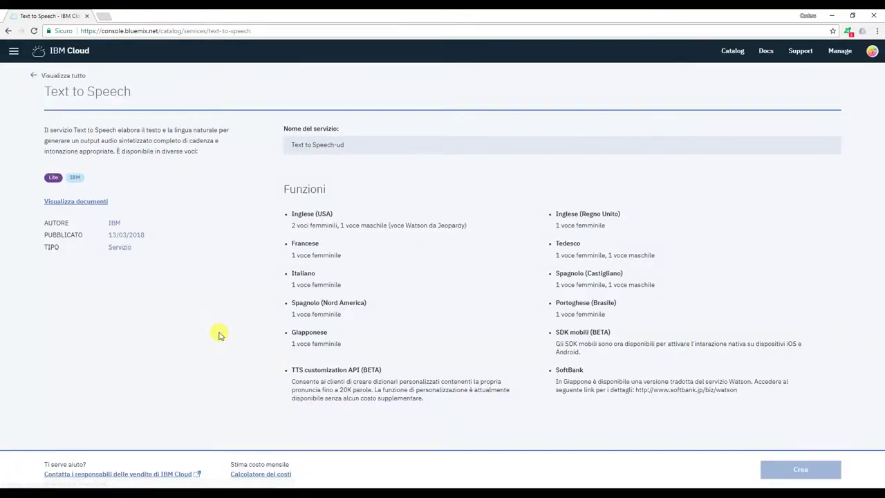
pyautogui.scroll(-3, 270, 335)
pyautogui.scroll(-2, 332, 330)
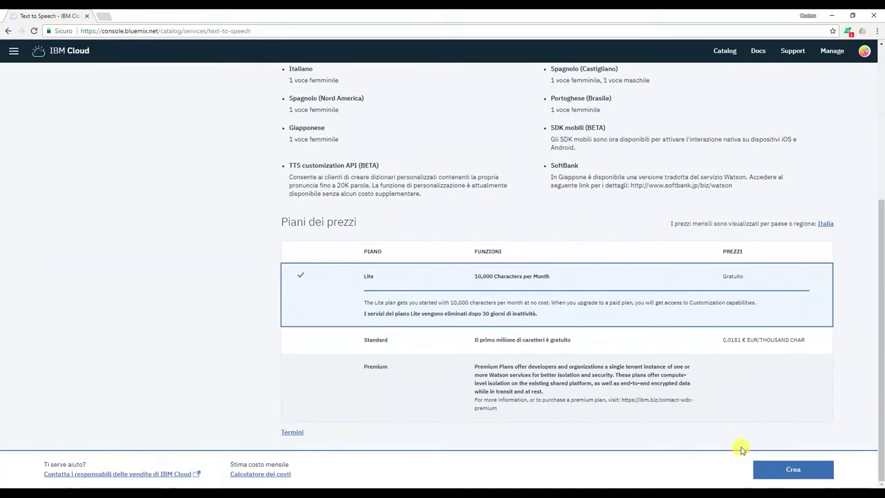
pyautogui.click(795, 471)
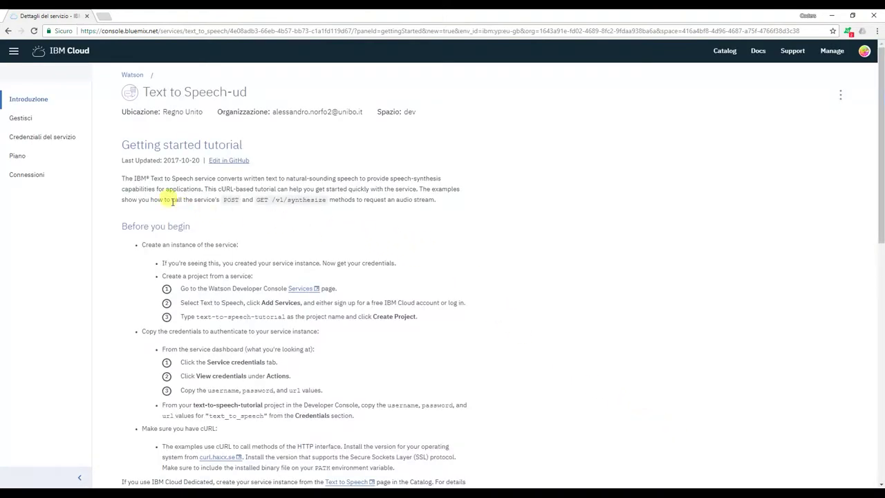
# - Switch Text to Speech-ud from Lite to the Standard pricing plan and confirm
pyautogui.click(16, 158)
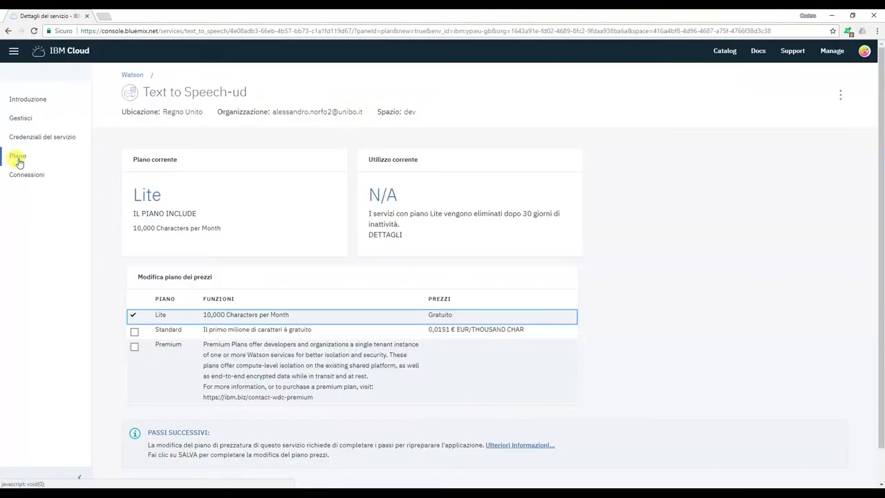
pyautogui.click(134, 331)
pyautogui.scroll(-1, 104, 347)
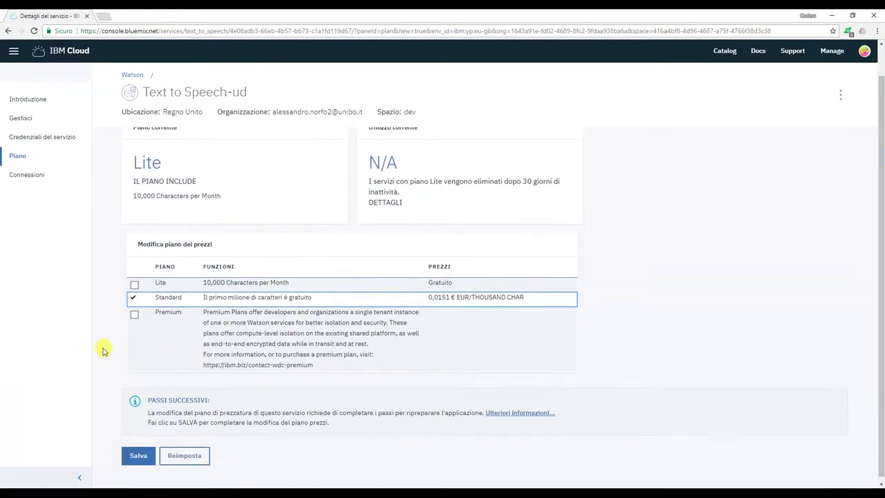
pyautogui.click(132, 450)
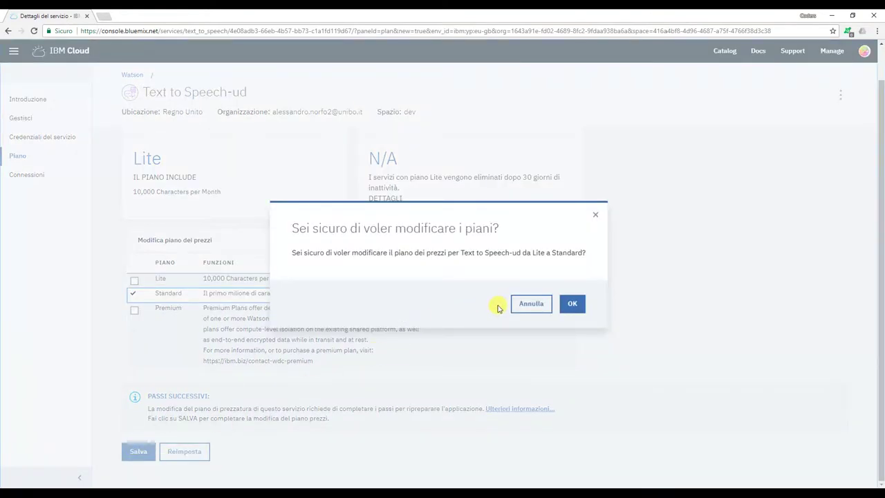
pyautogui.click(571, 304)
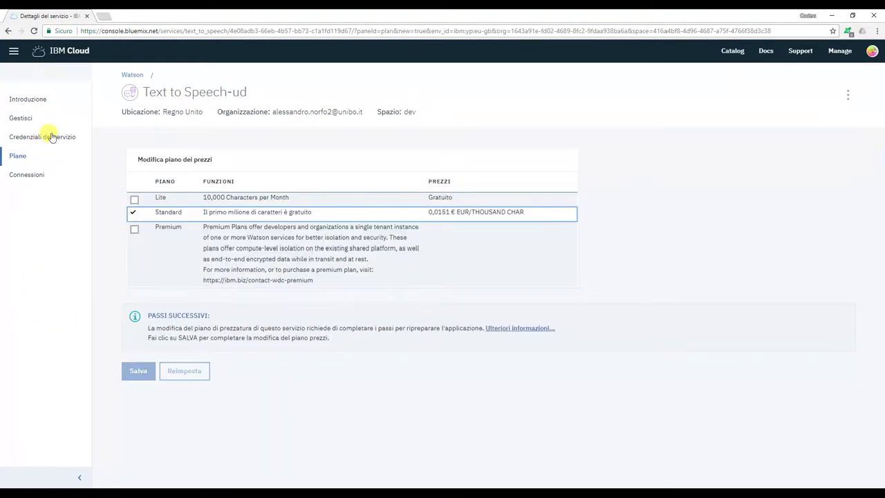
# - From the Dashboard, create a Standard-plan Watson Speech to Text service, 'Speech to Text-qo'
pyautogui.click(14, 53)
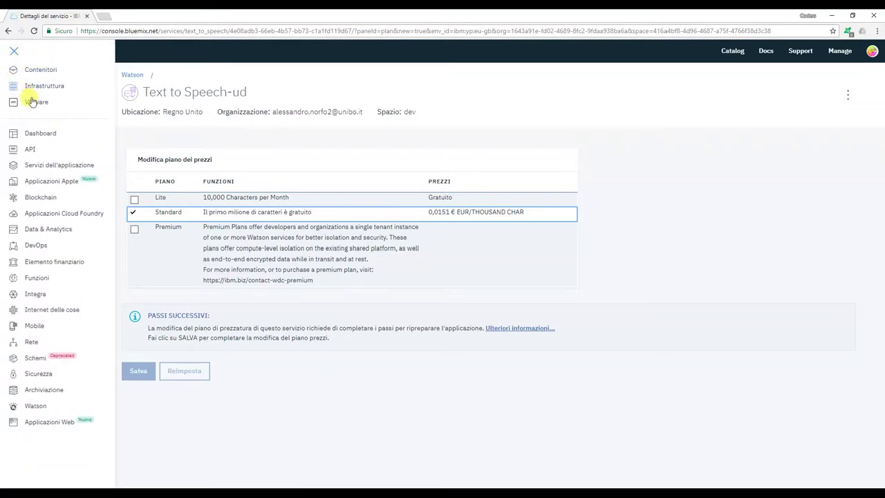
pyautogui.click(34, 133)
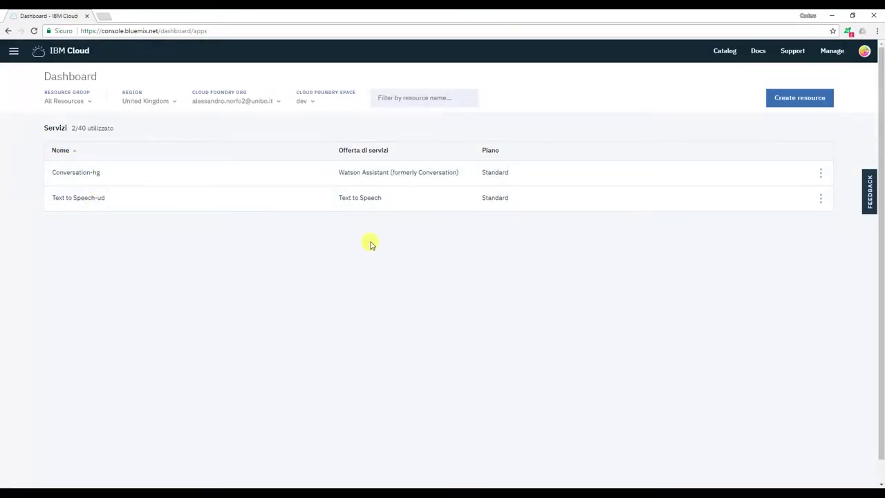
pyautogui.click(800, 98)
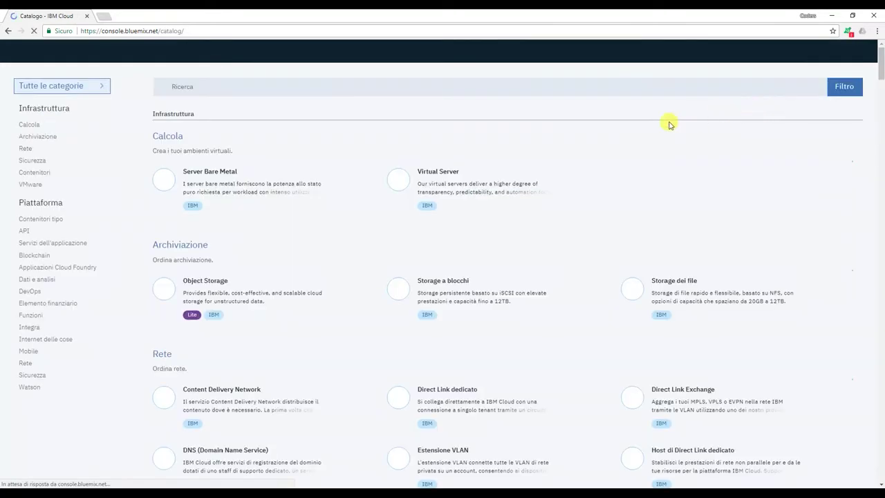
pyautogui.click(26, 387)
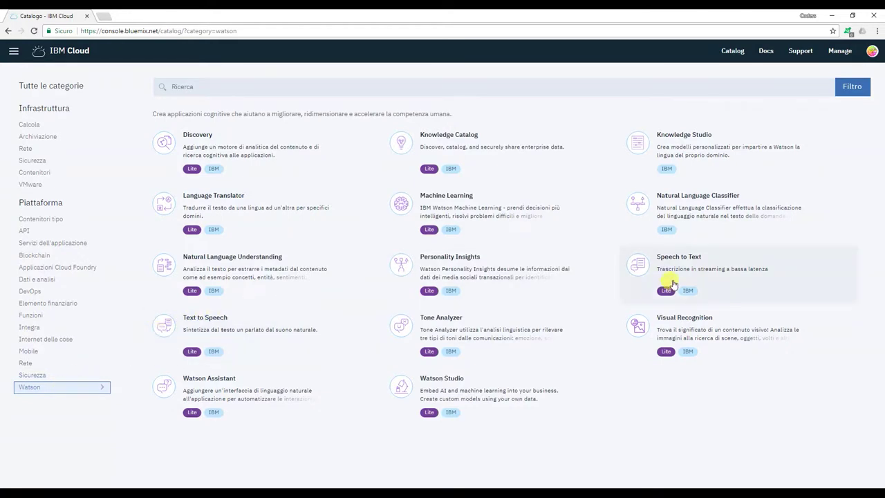
pyautogui.click(682, 269)
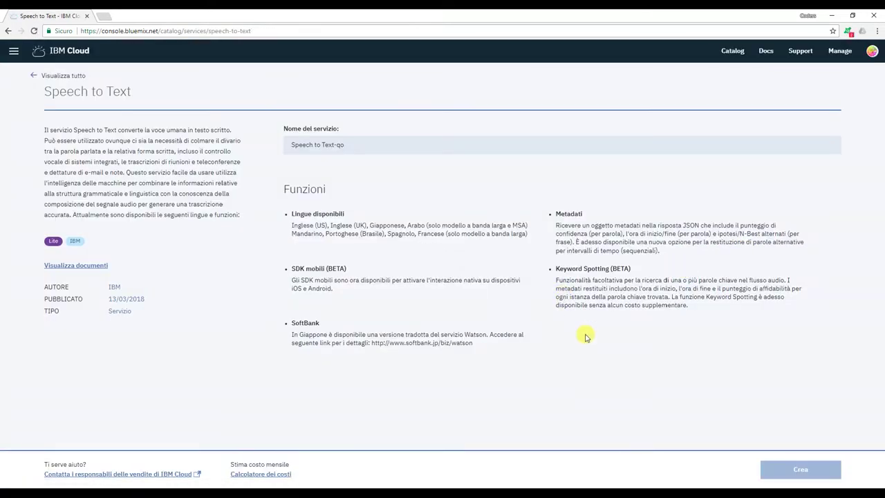
pyautogui.scroll(-4, 495, 377)
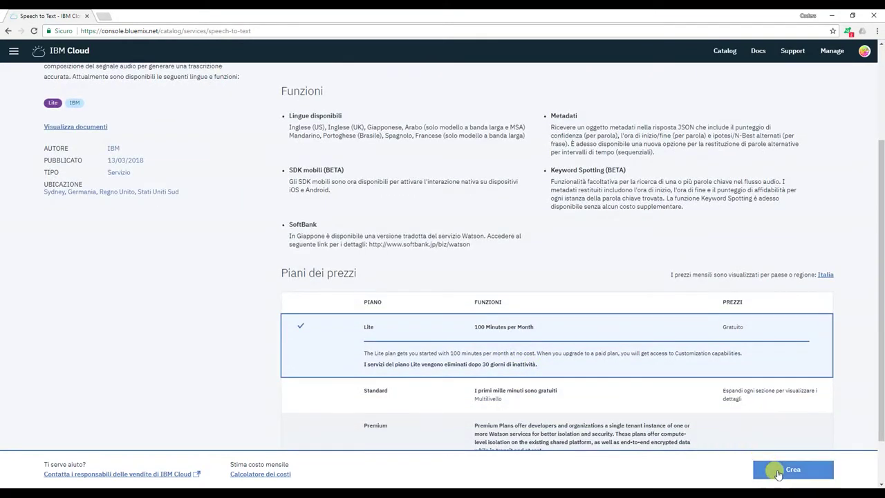
pyautogui.click(375, 345)
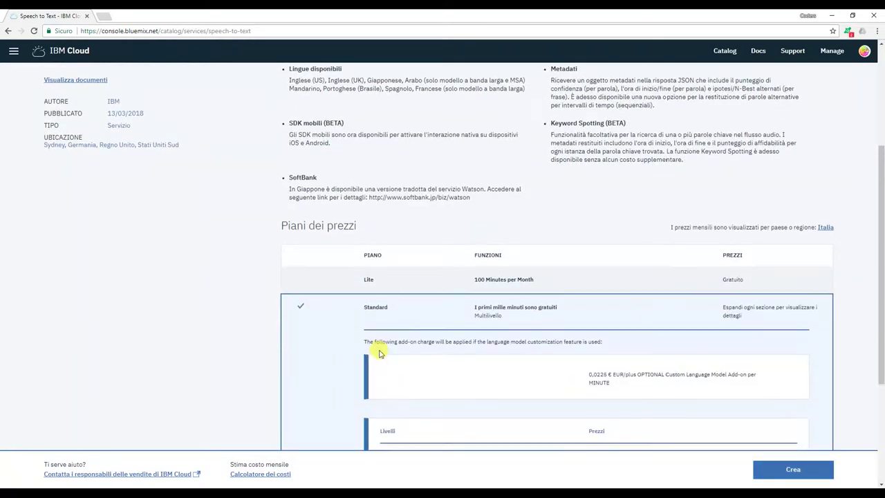
pyautogui.scroll(-2, 379, 346)
pyautogui.click(779, 477)
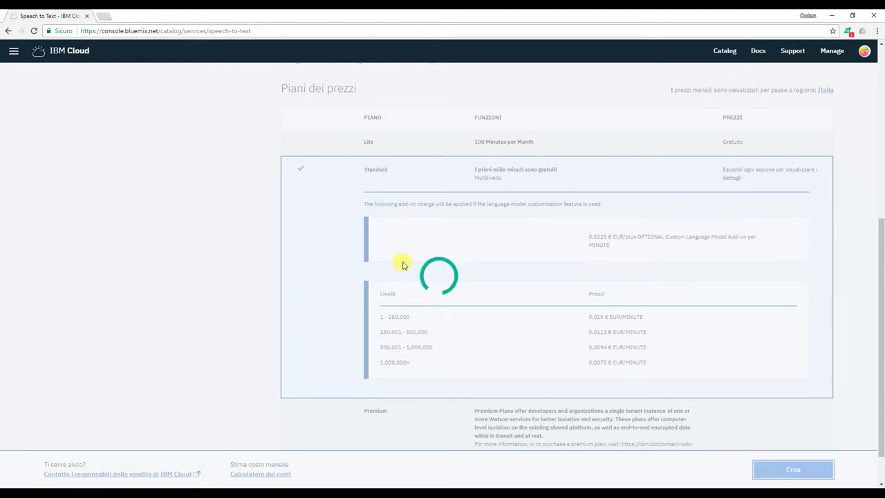
# - Return to the Dashboard showing 3/40 services in use and open the resource catalog
pyautogui.click(12, 56)
pyautogui.click(54, 130)
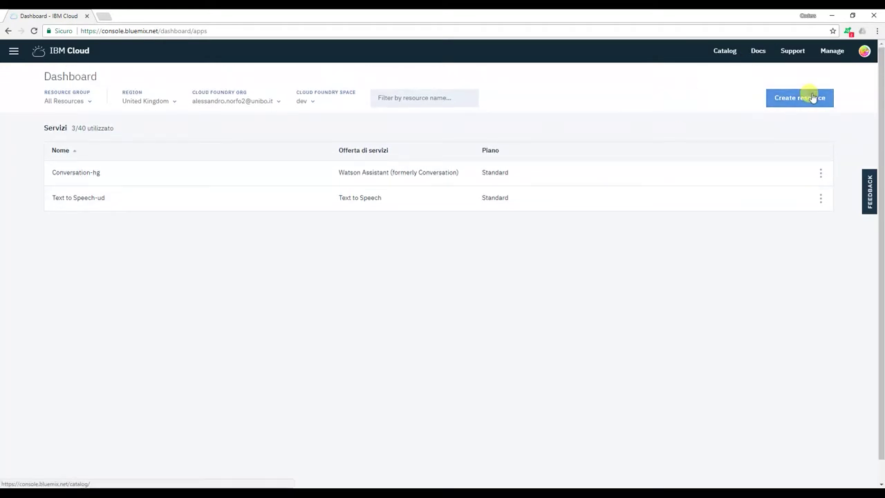
pyautogui.click(806, 97)
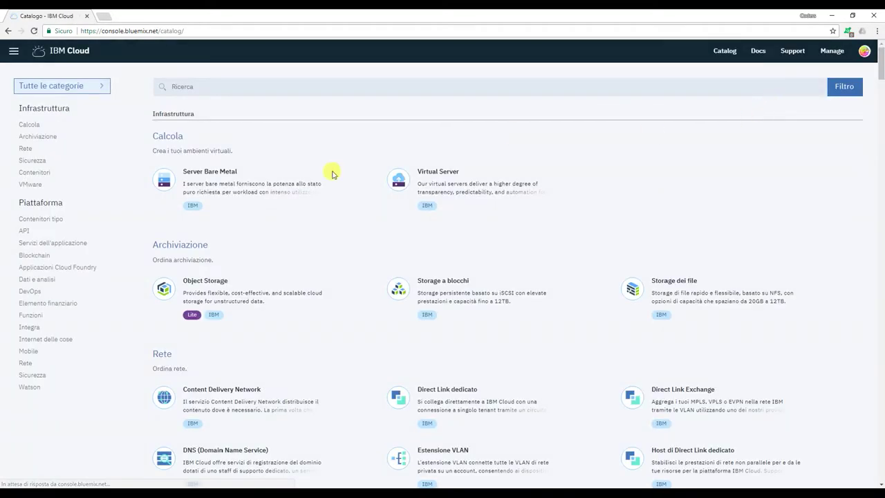
# - Create a Watson Language Translator service, 'Language Translator-wo', in region Regno Unito
pyautogui.click(28, 387)
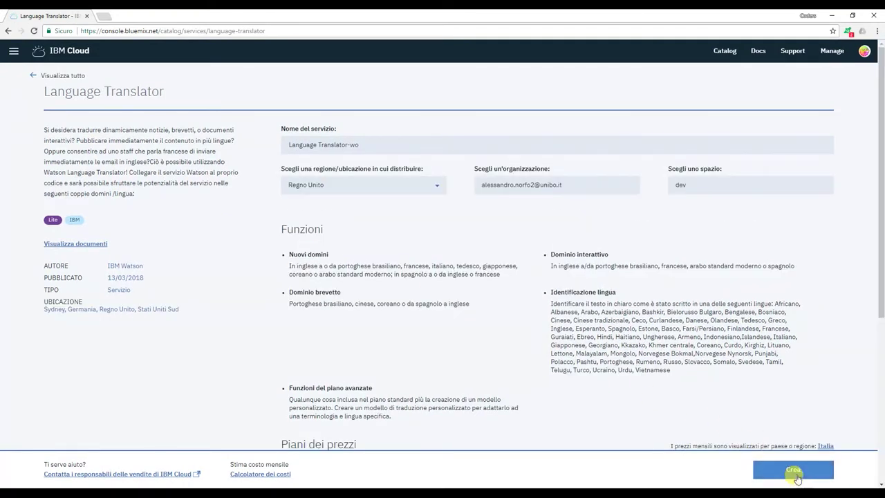
pyautogui.click(795, 473)
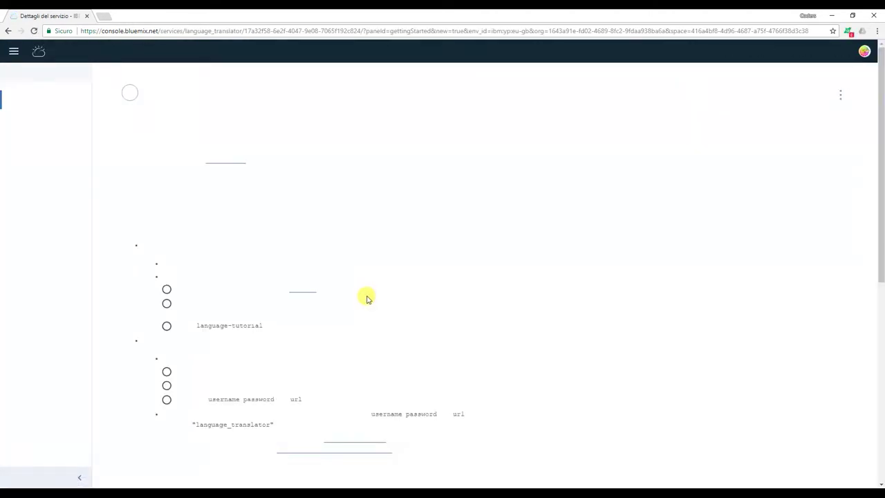
# - Change Language Translator-wo from Lite to the Standard plan and confirm the switch
pyautogui.scroll(-5, 366, 297)
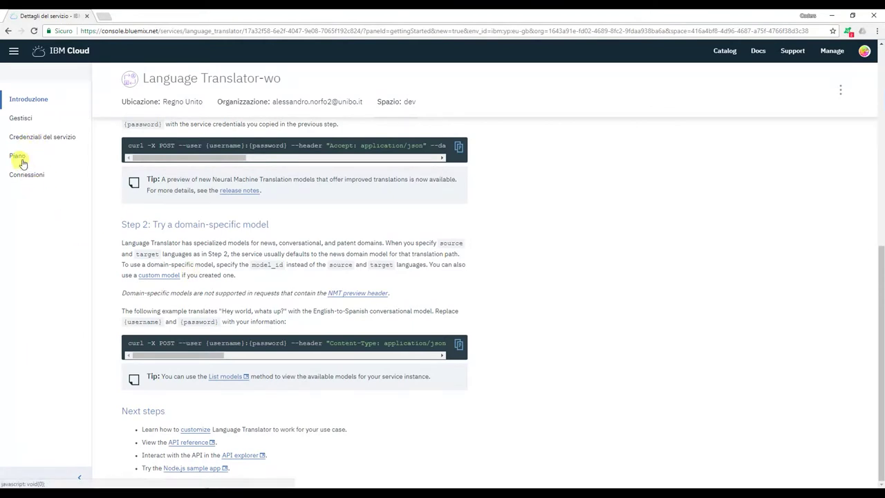
pyautogui.click(19, 157)
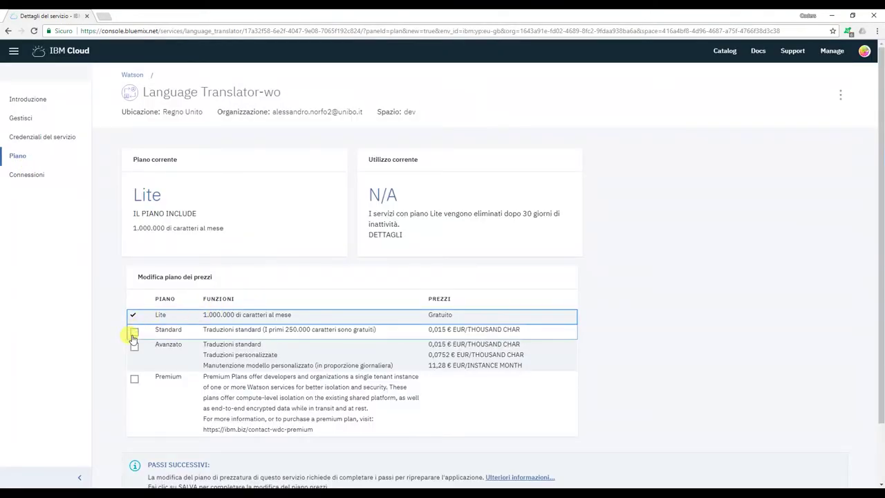
pyautogui.click(134, 332)
pyautogui.scroll(-1, 138, 346)
pyautogui.click(135, 456)
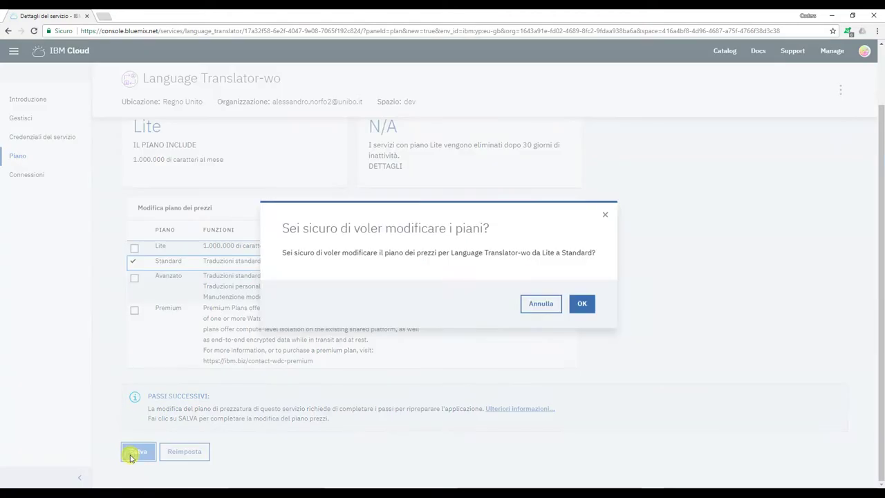
pyautogui.click(582, 302)
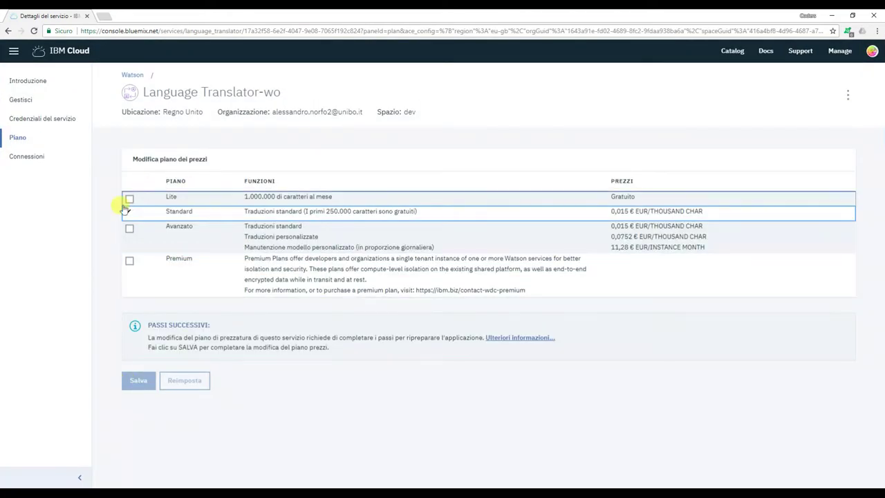
pyautogui.click(13, 52)
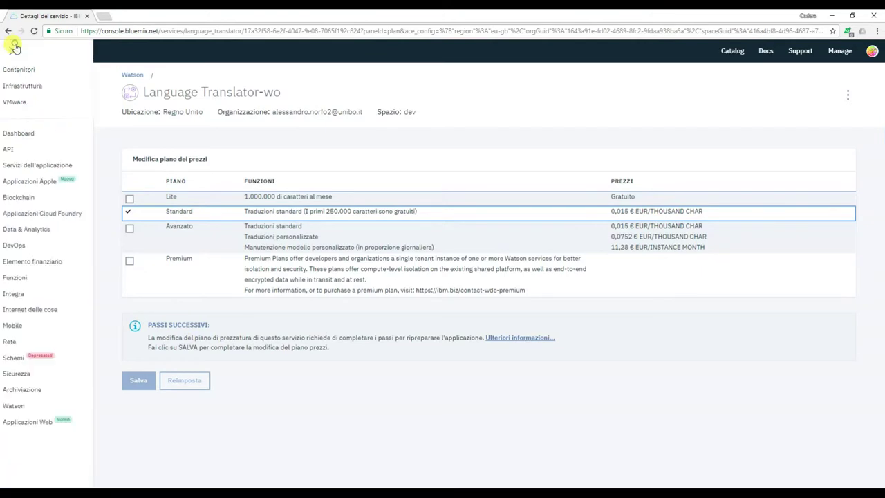
# - Open Text to Speech-ud from the Dashboard and add a Credentials-1 service credential
pyautogui.click(51, 127)
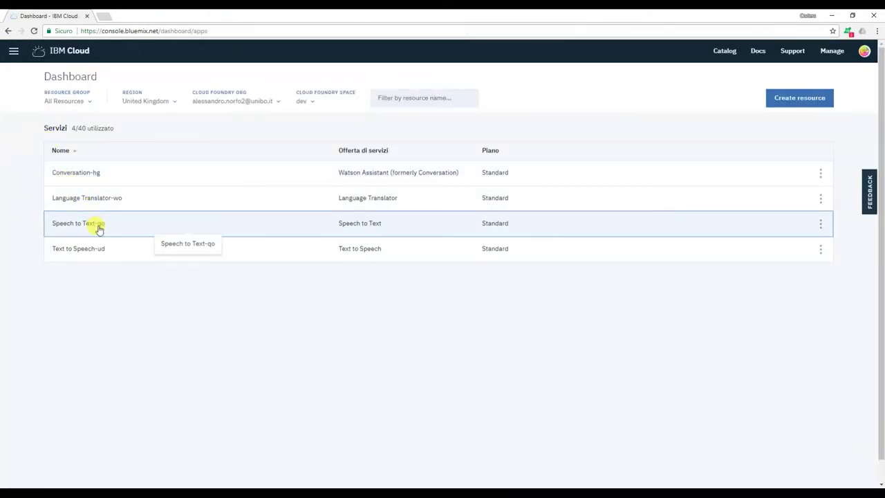
pyautogui.click(107, 248)
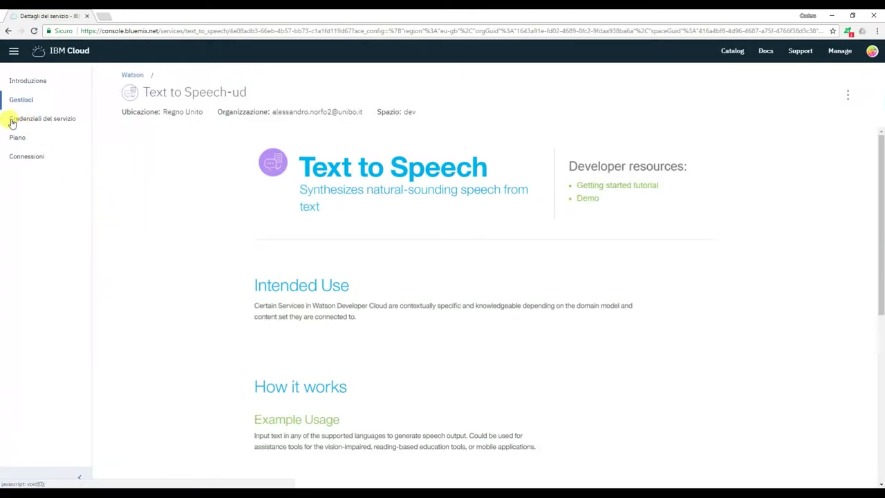
pyautogui.click(44, 118)
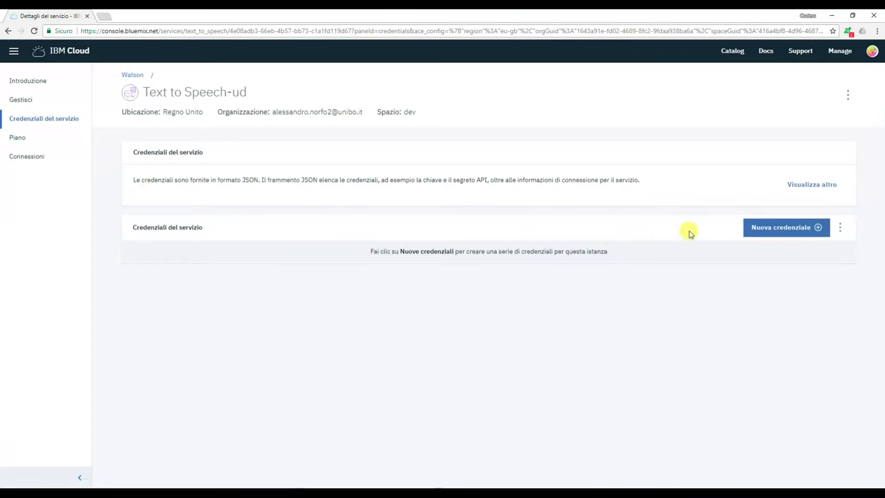
pyautogui.click(774, 230)
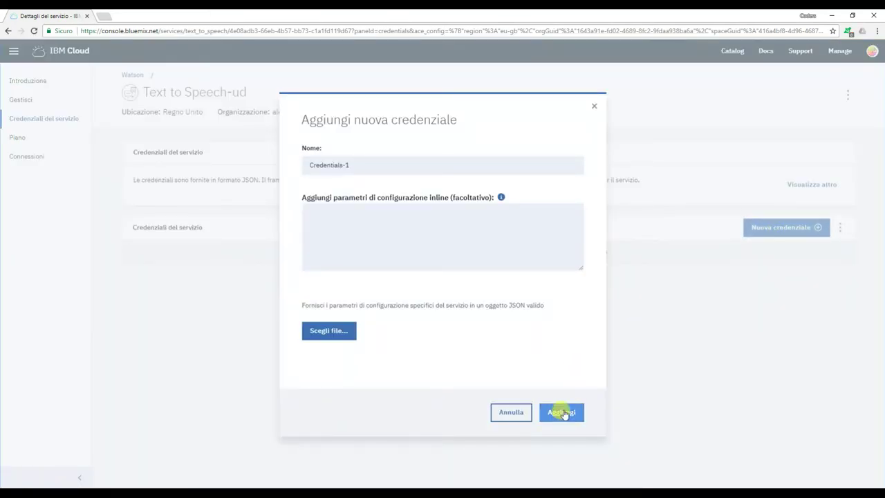
pyautogui.click(561, 412)
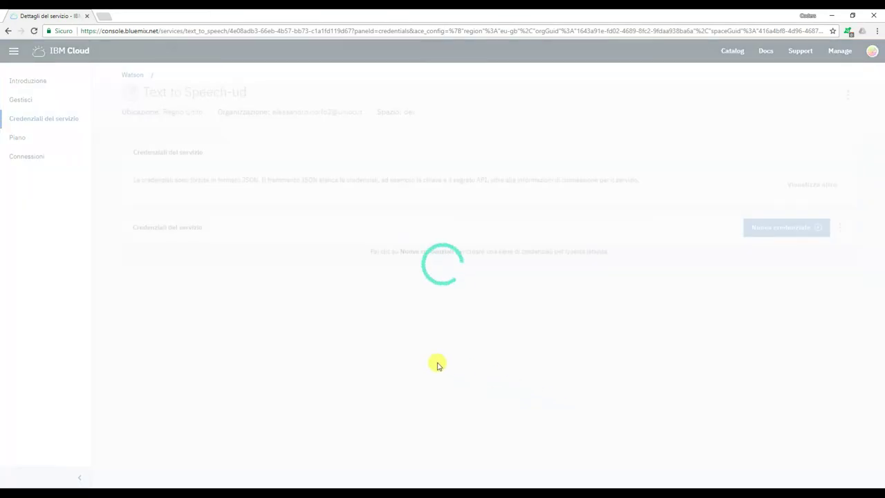
# - Reveal Credentials-1's URL, username and password, then return to the Dashboard
pyautogui.click(622, 294)
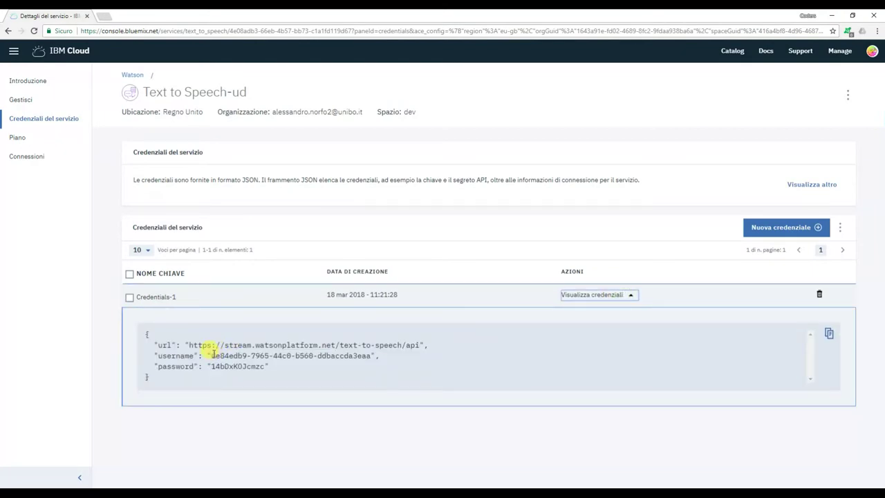
pyautogui.moveTo(211, 355); pyautogui.dragTo(368, 355)
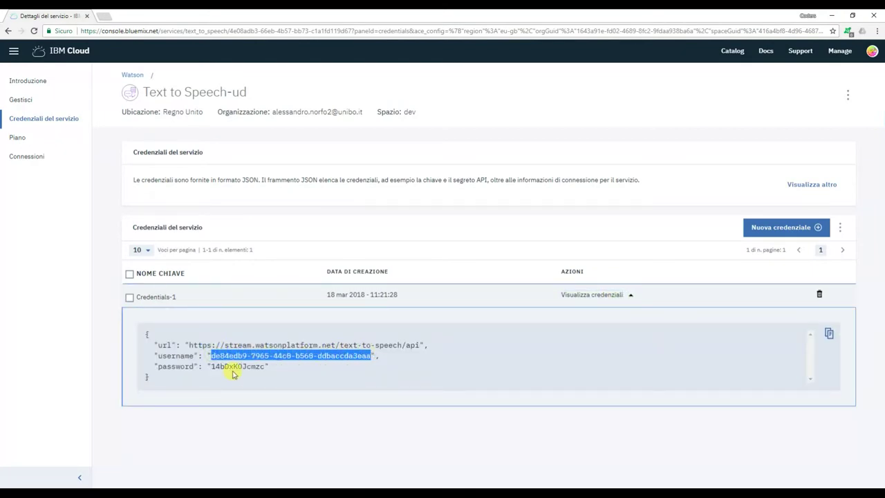
pyautogui.doubleClick(234, 368)
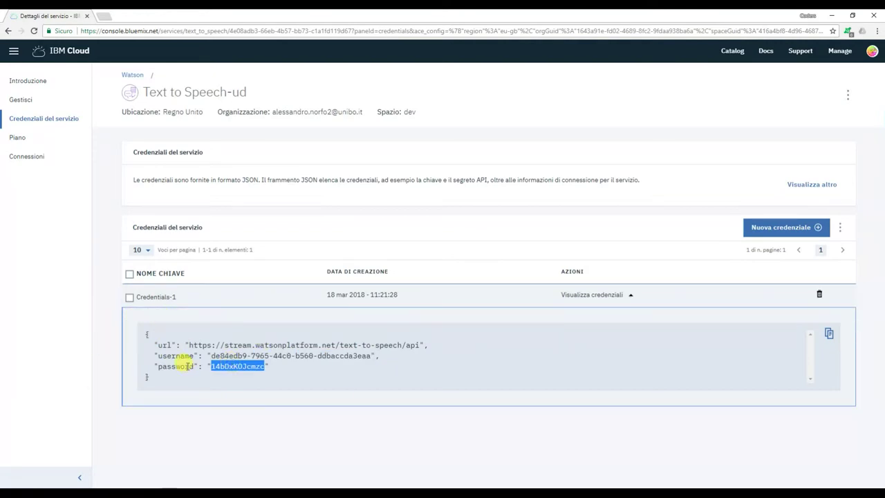
pyautogui.click(13, 50)
pyautogui.click(33, 134)
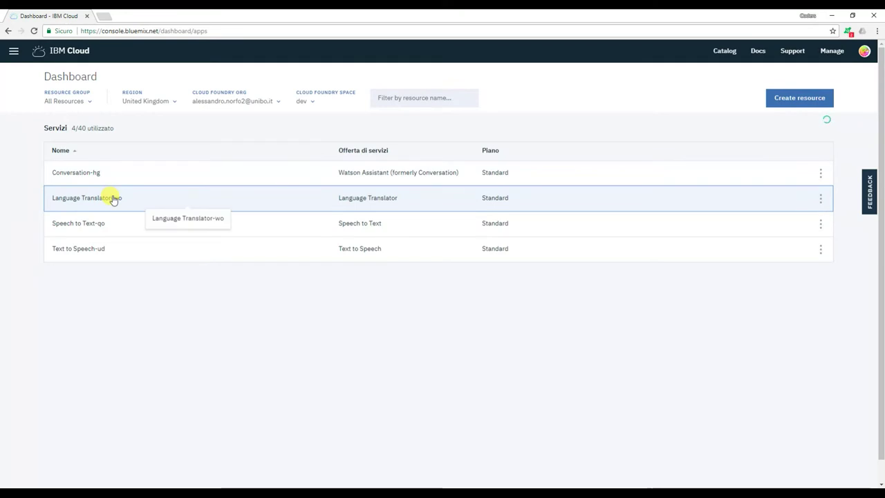
# - Add a Credentials-1 service credential to Speech to Text-qo
pyautogui.click(113, 222)
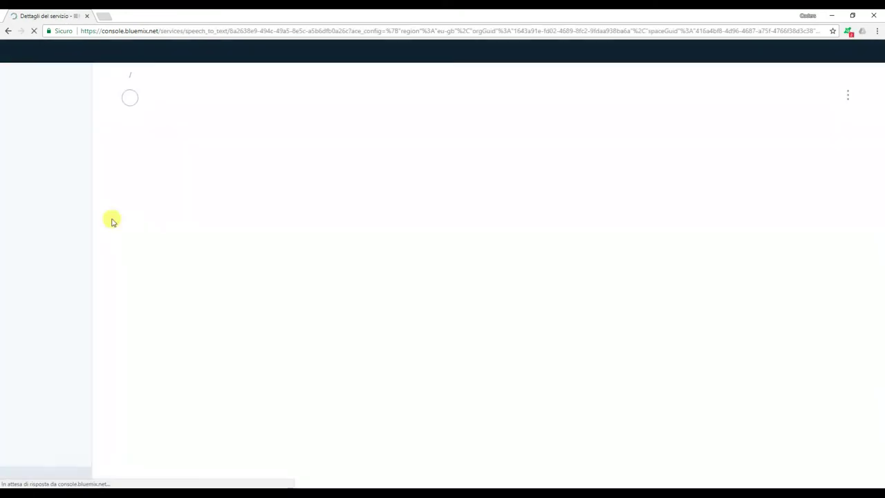
pyautogui.click(37, 119)
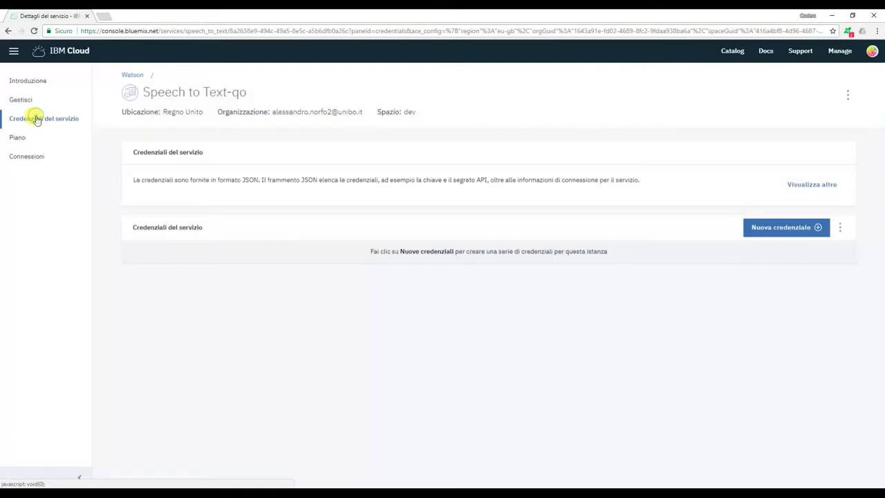
pyautogui.click(758, 229)
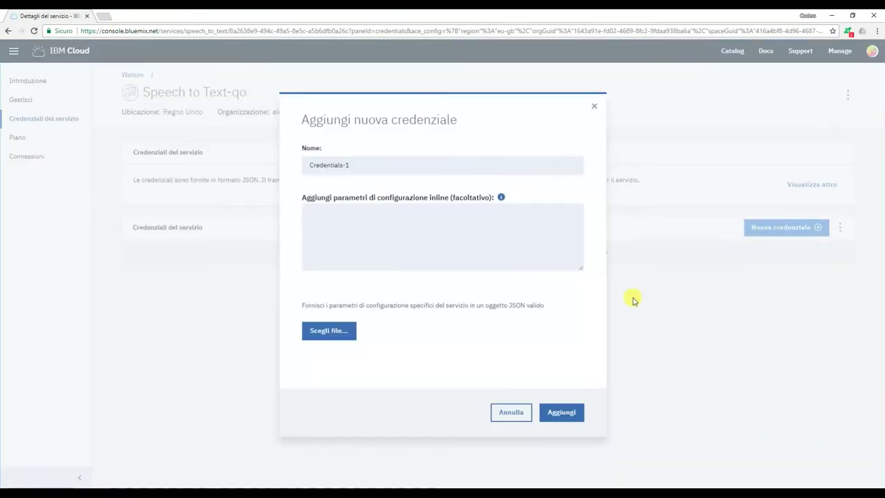
pyautogui.click(562, 412)
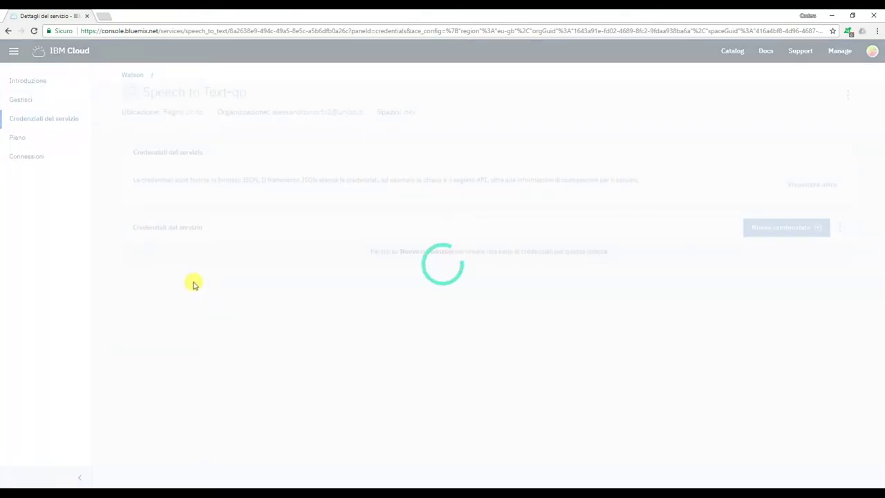
# - View Speech to Text-qo's credential URL, username and password, then go back to the Dashboard
pyautogui.click(570, 295)
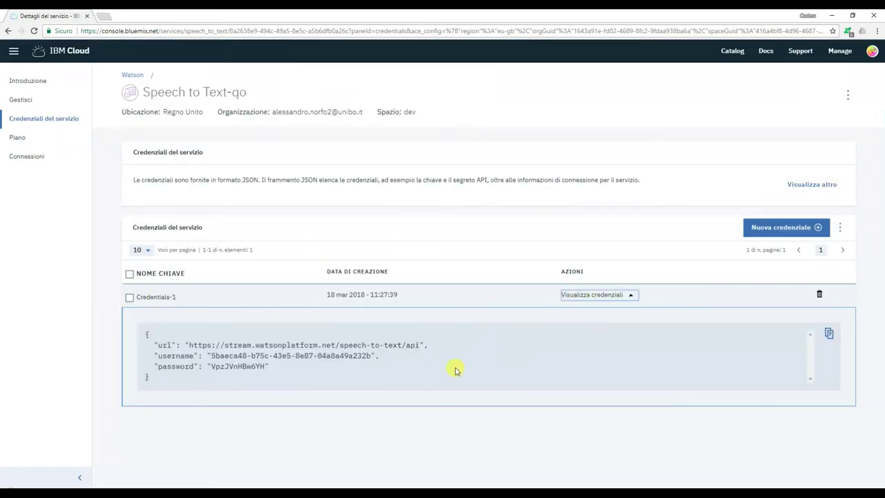
pyautogui.moveTo(211, 356); pyautogui.dragTo(369, 354)
pyautogui.tripleClick(240, 366)
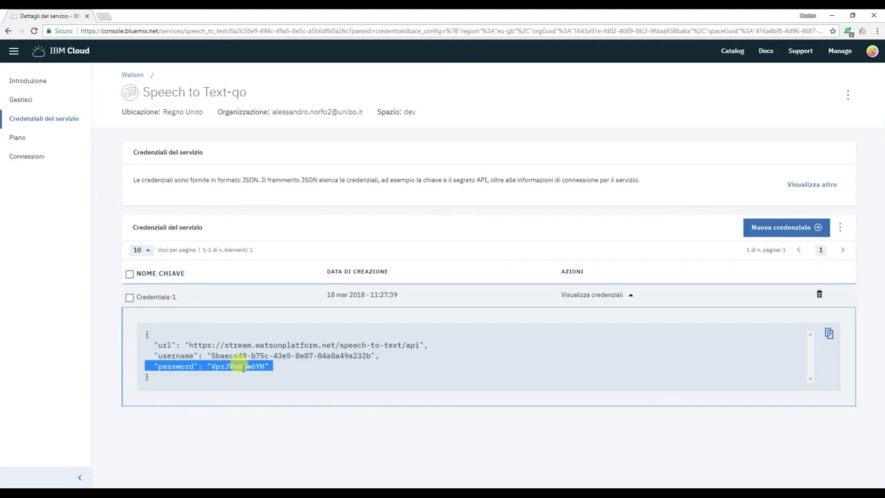
pyautogui.click(309, 444)
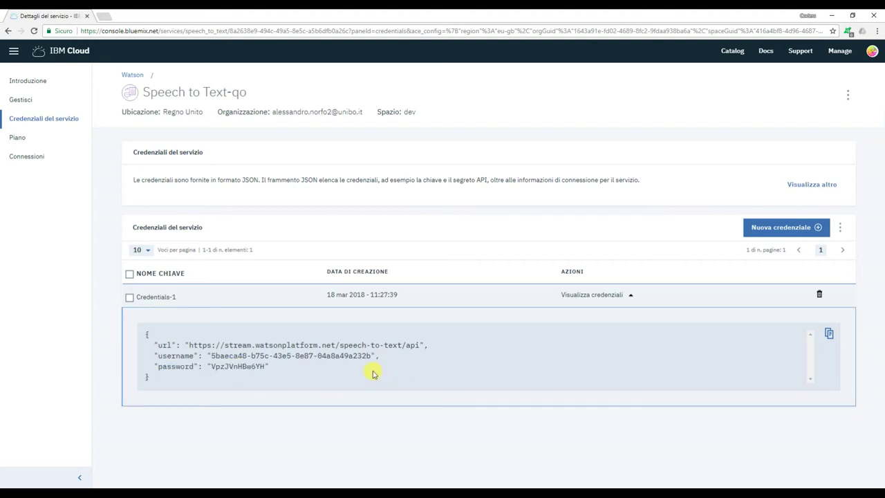
pyautogui.click(14, 51)
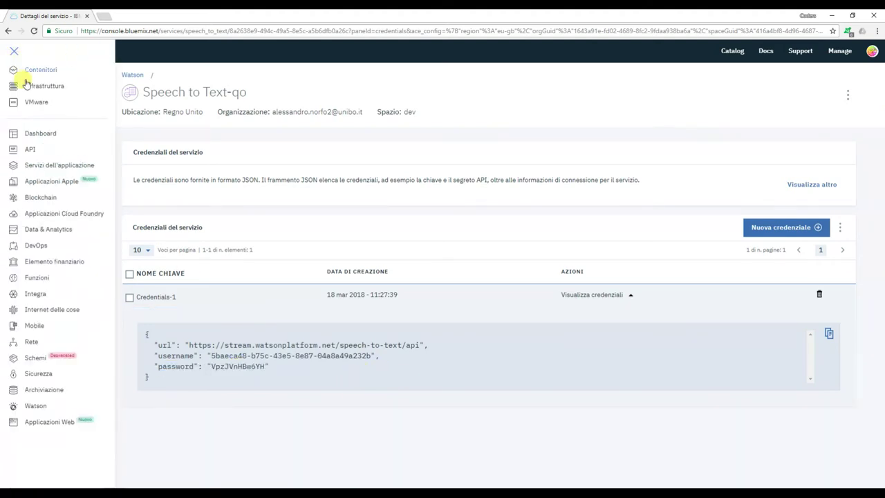
pyautogui.click(48, 134)
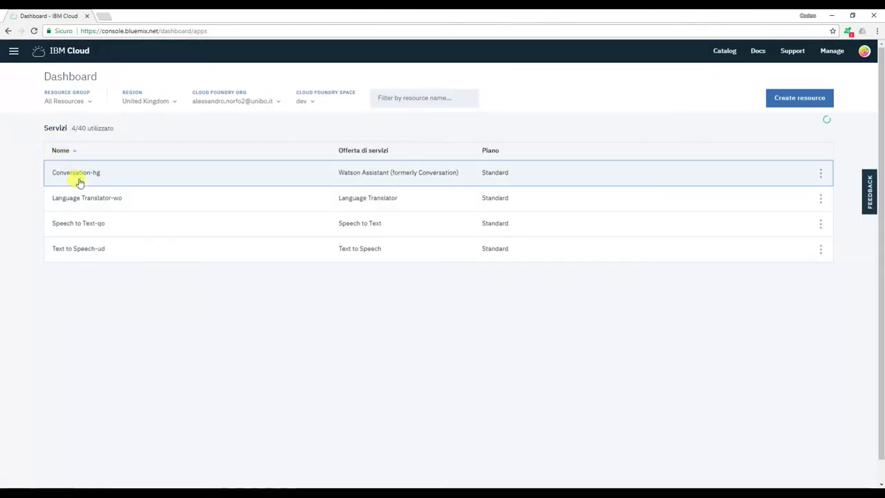
# - Add a Credentials-1 service credential to Language Translator-wo
pyautogui.click(103, 199)
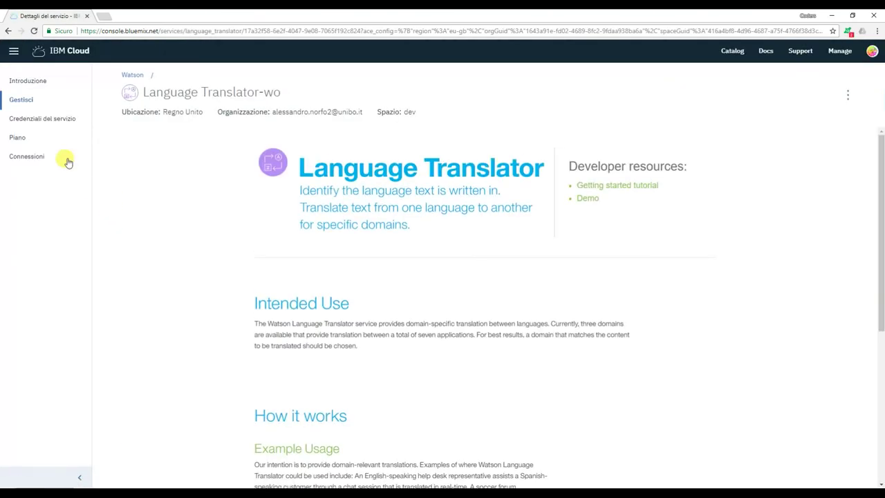
pyautogui.click(31, 124)
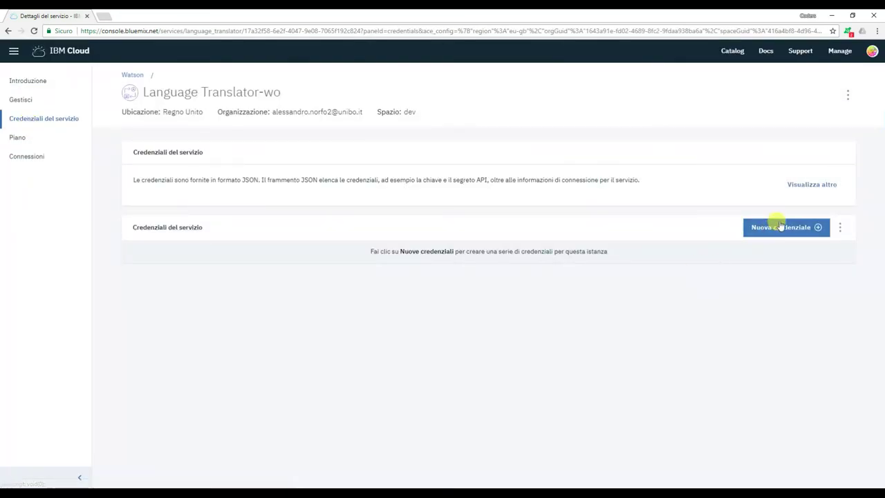
pyautogui.click(784, 227)
pyautogui.click(563, 412)
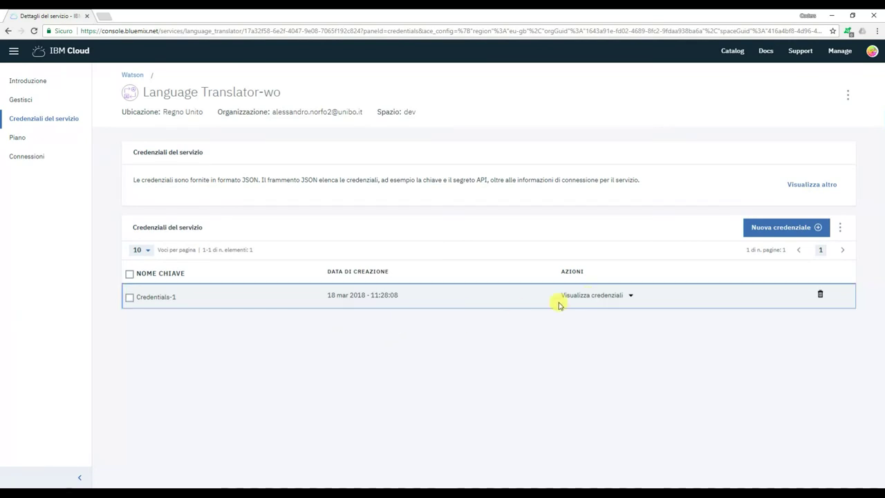
# - Expand Language Translator-wo's credential to show its URL, username and password
pyautogui.click(592, 295)
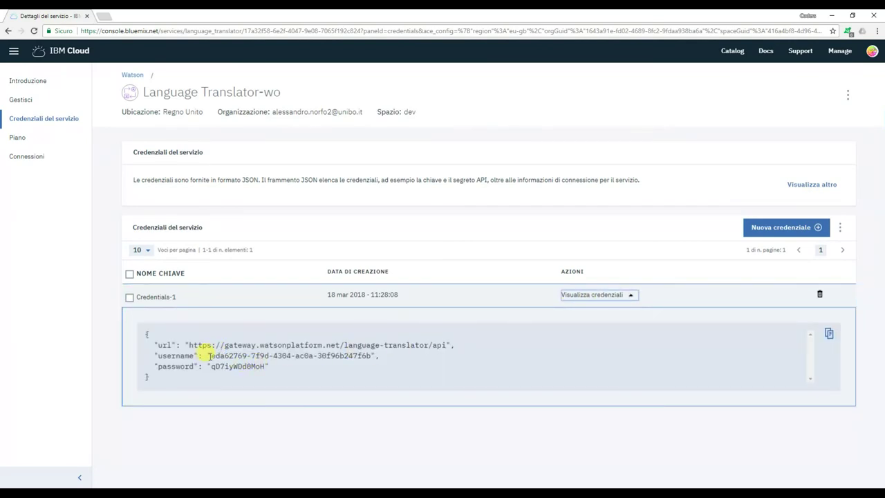
pyautogui.moveTo(211, 356); pyautogui.dragTo(373, 356)
pyautogui.doubleClick(235, 367)
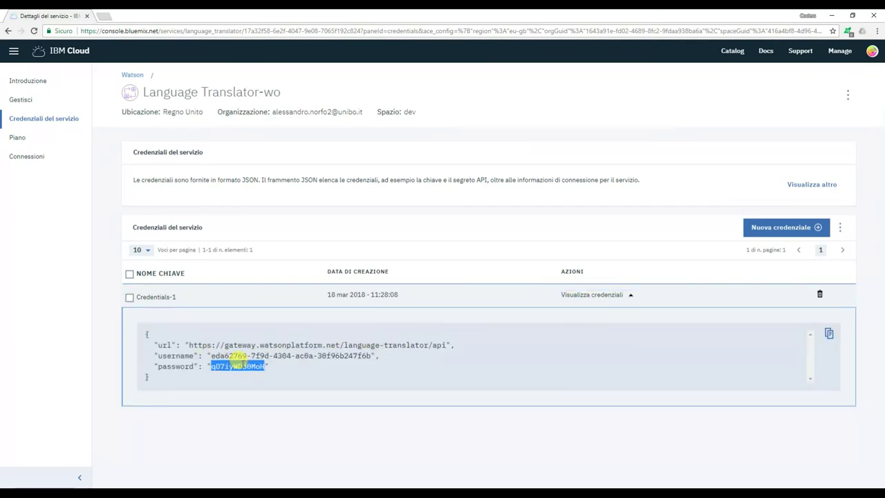
pyautogui.click(299, 424)
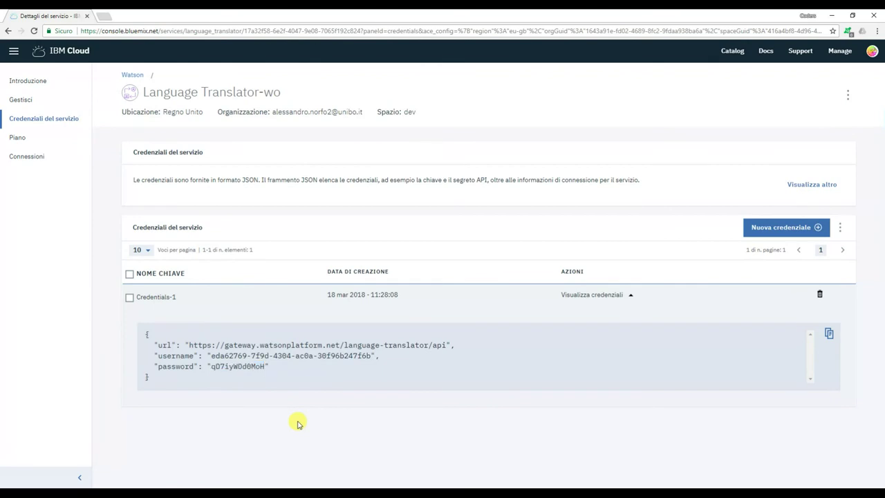